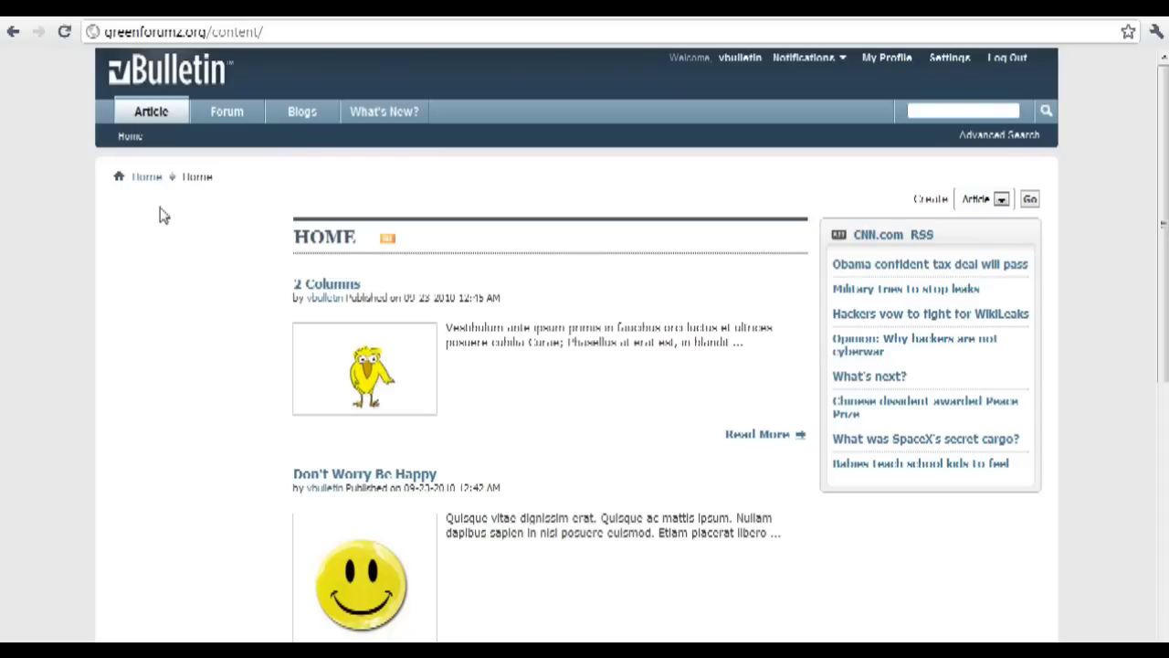
Step: Open the header logo in its own tab and select its path, images/misc/vbulletin4_logo.png
right_click(187, 89)
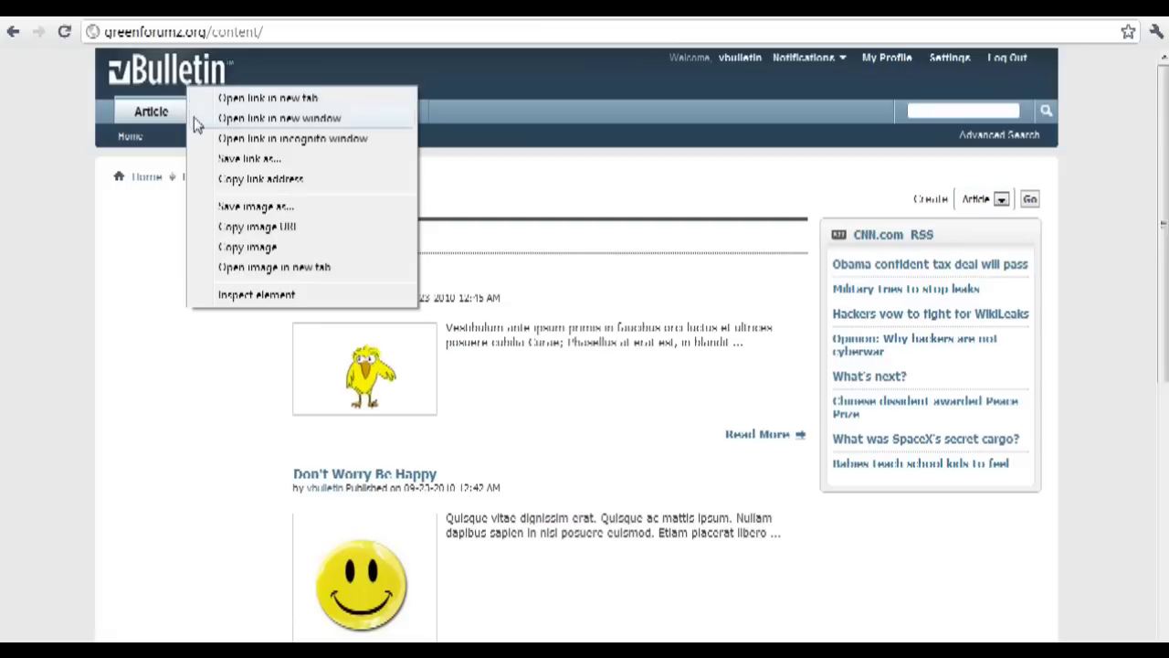
click(253, 267)
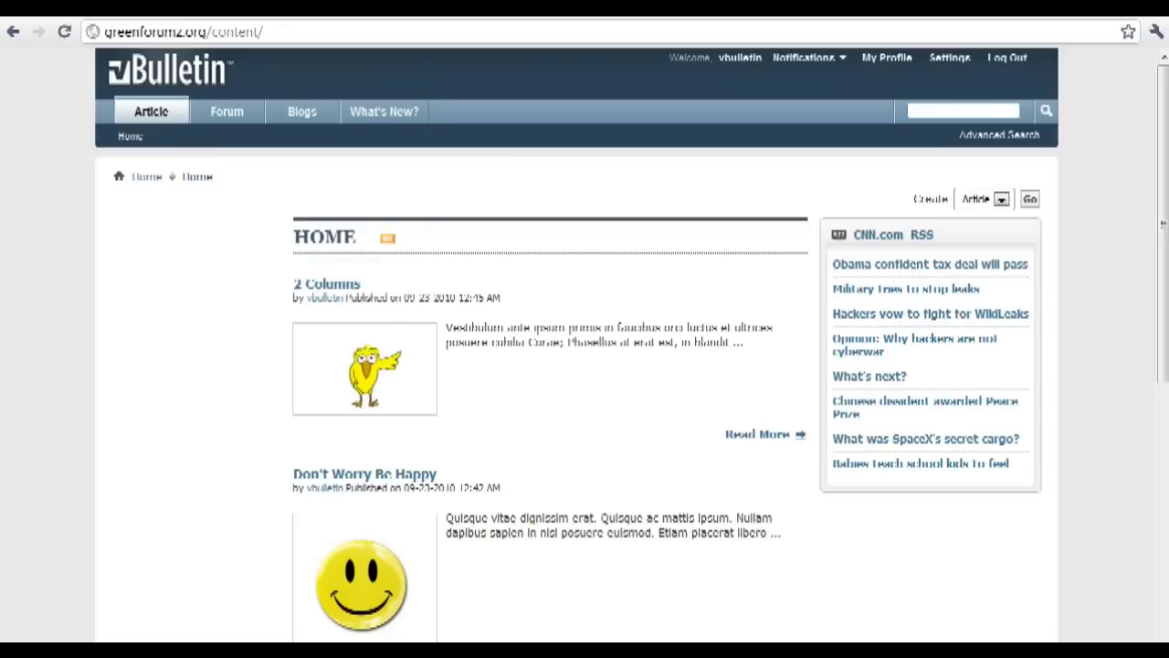
key(ctrl+Tab)
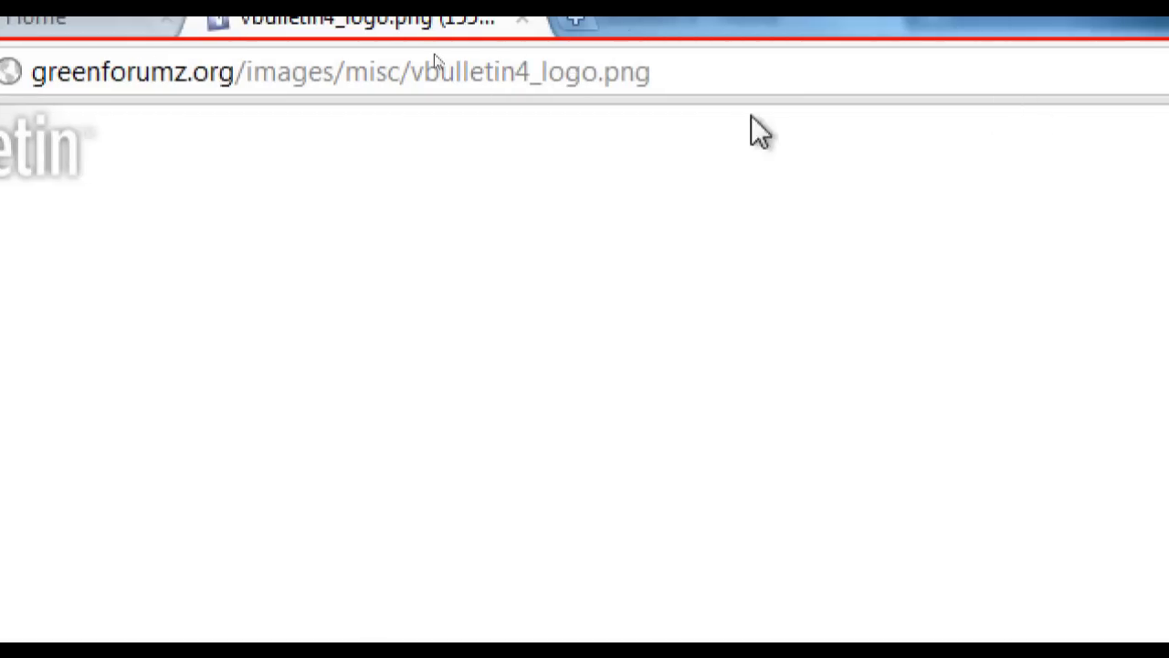
drag(245, 85, 723, 92)
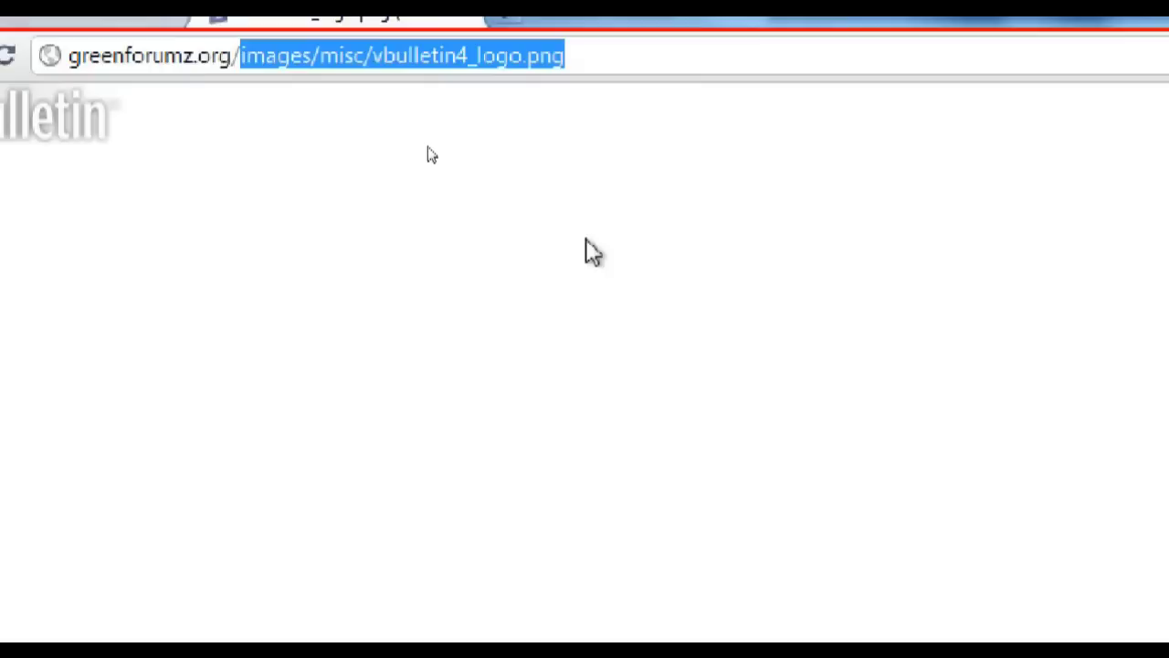
key(alt+Tab)
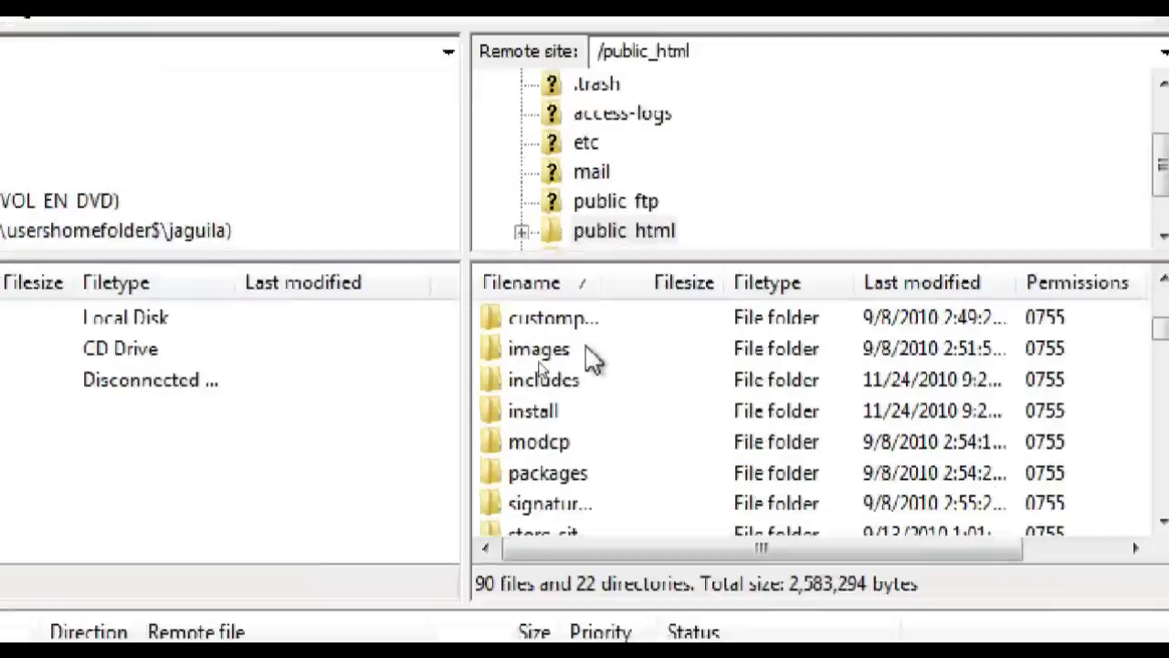
Step: Browse the server to images/misc and select the 6,181-byte vbulletin4_logo.png file
double_click(525, 366)
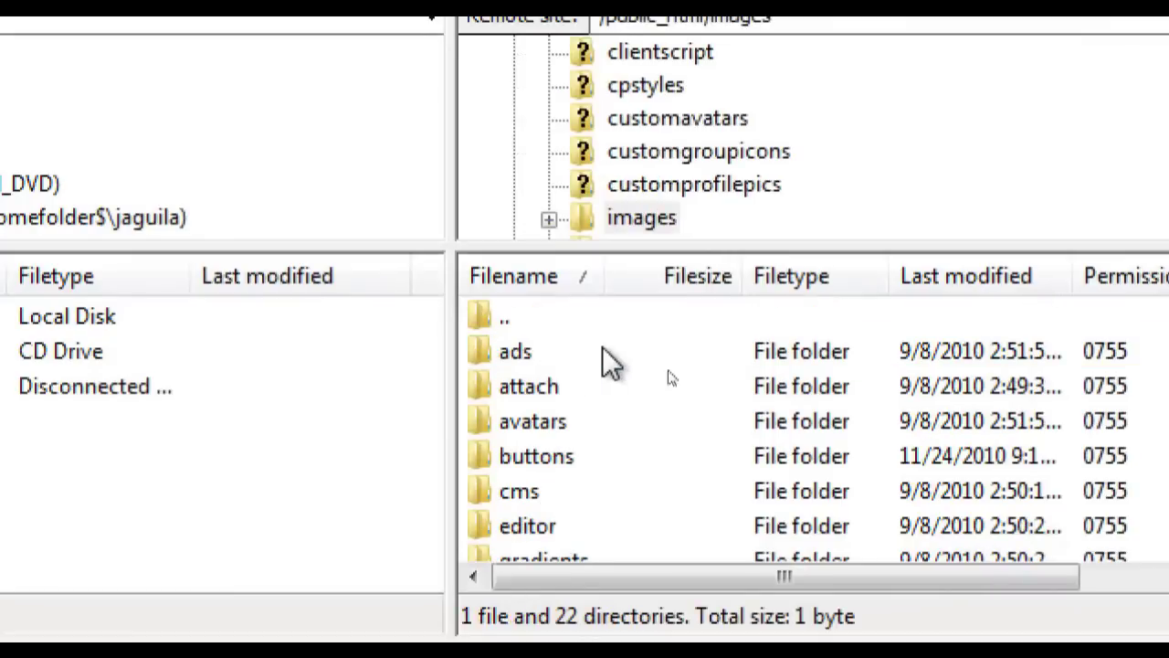
scroll(999, 366, down, 3)
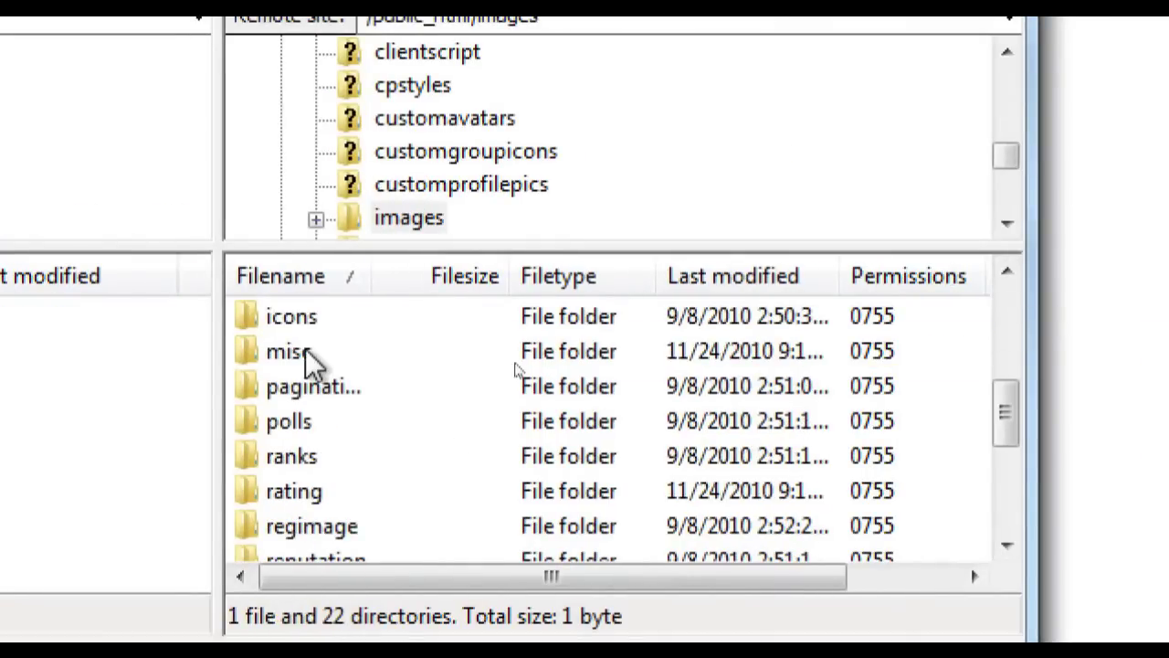
double_click(290, 352)
scroll(601, 452, down, 9)
scroll(602, 450, down, 20)
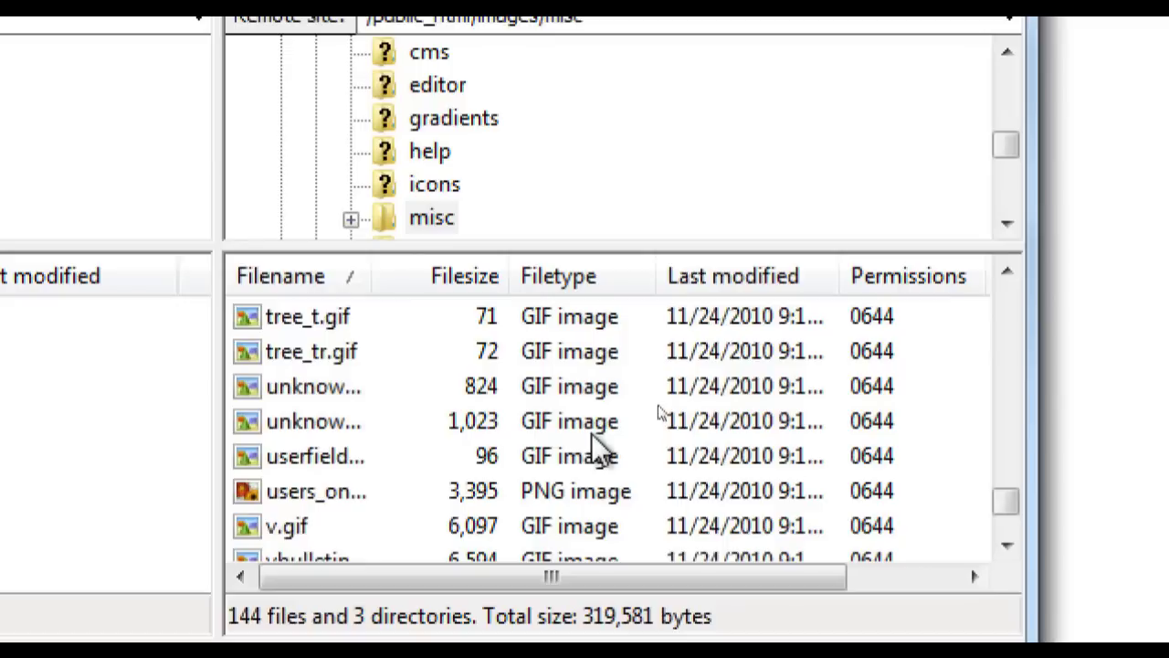
scroll(593, 447, down, 5)
click(291, 391)
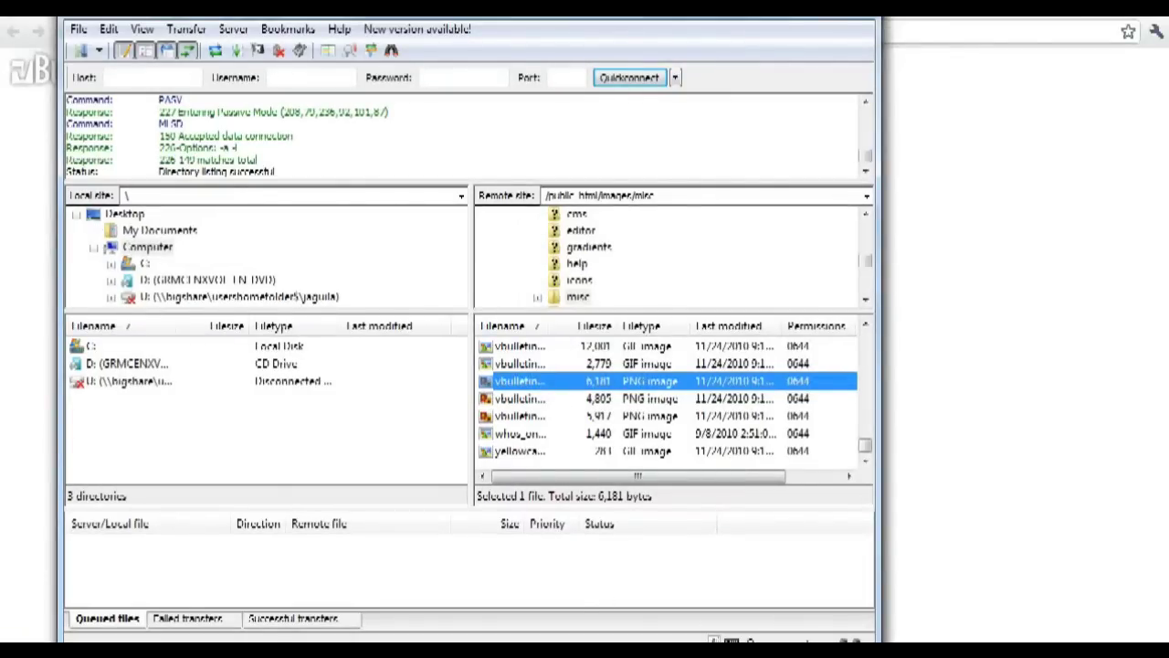
key(alt+Tab)
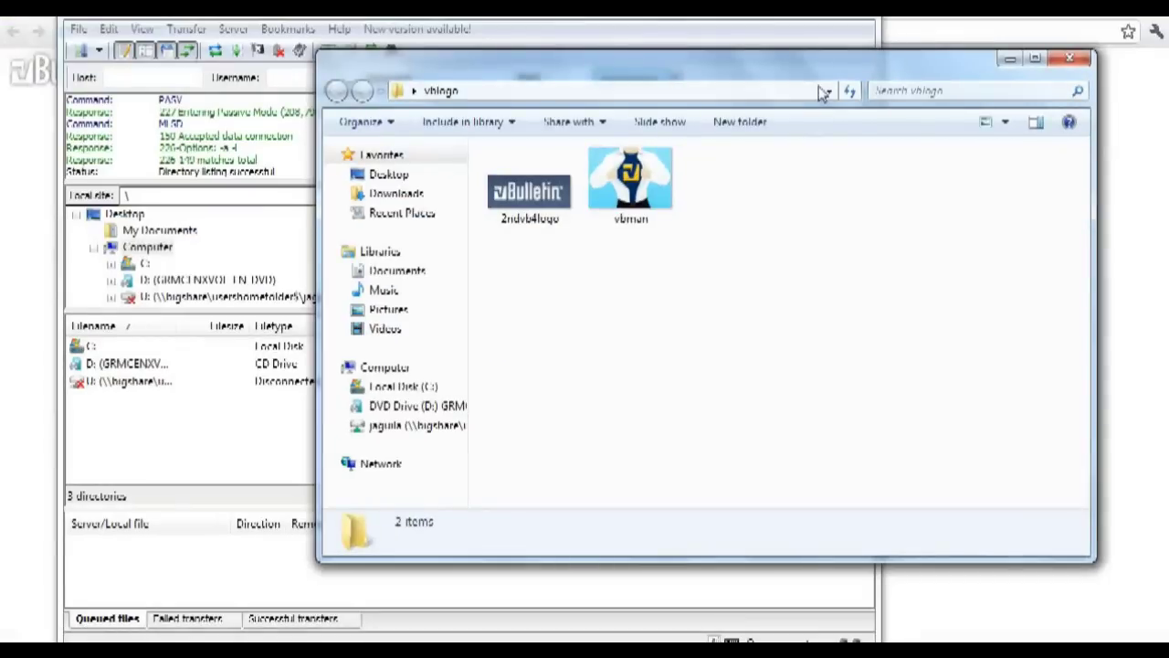
Step: Upload the vbman image from the local vblogo folder into the server's images/misc folder
drag(819, 88, 307, 130)
drag(167, 224, 694, 411)
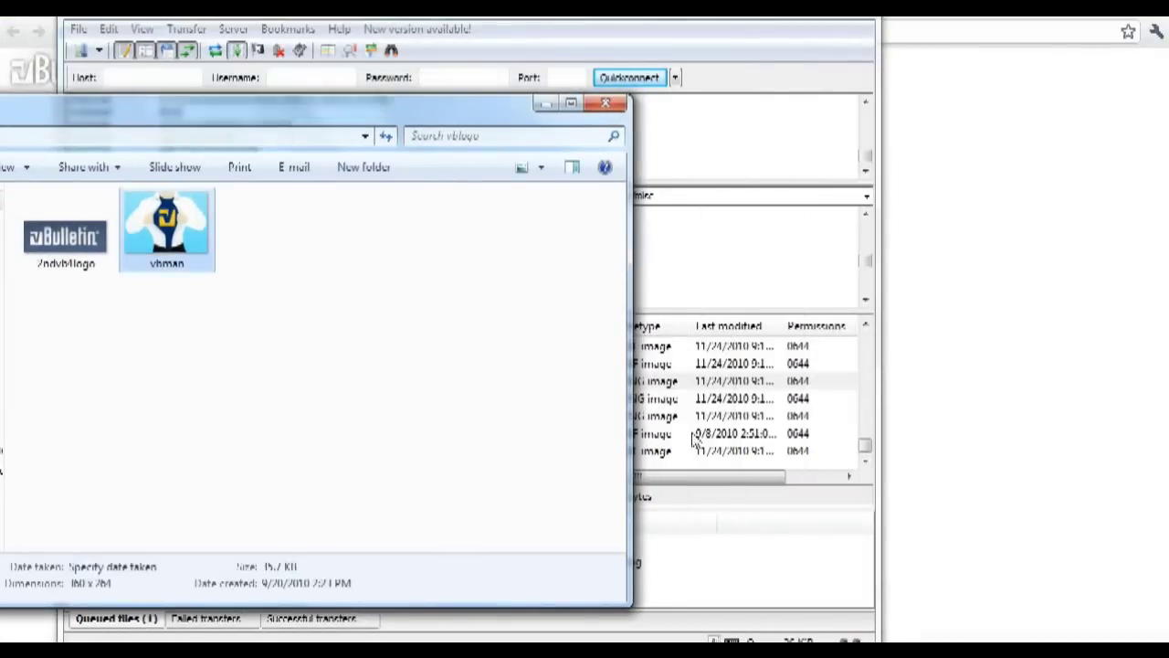
click(857, 402)
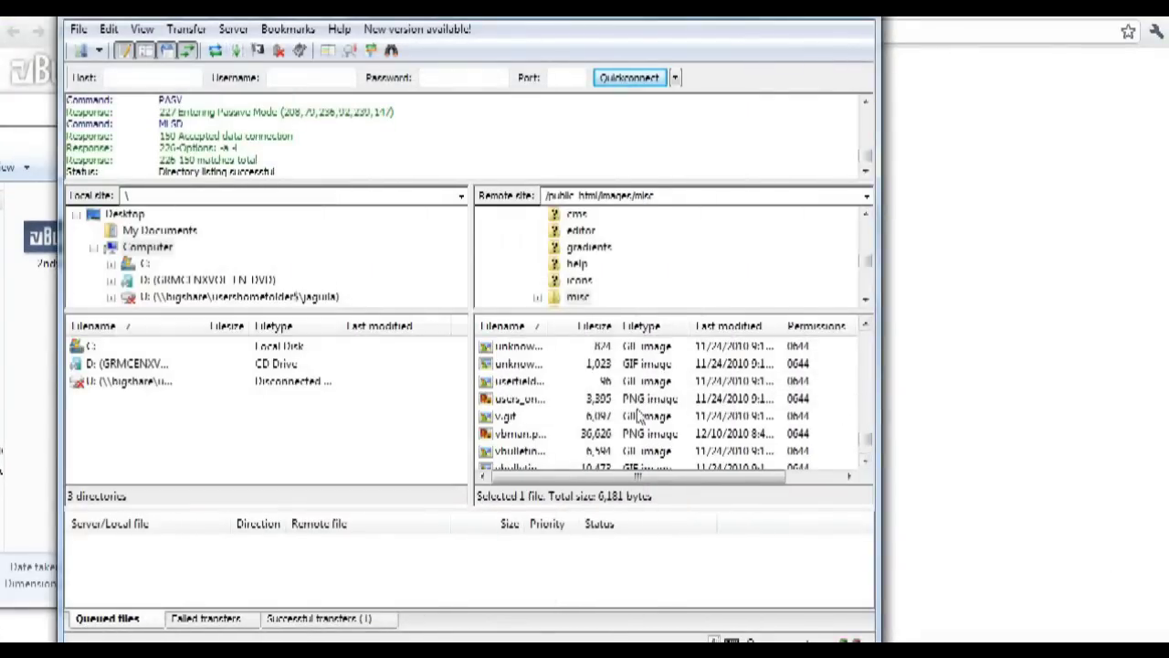
scroll(636, 415, down, 3)
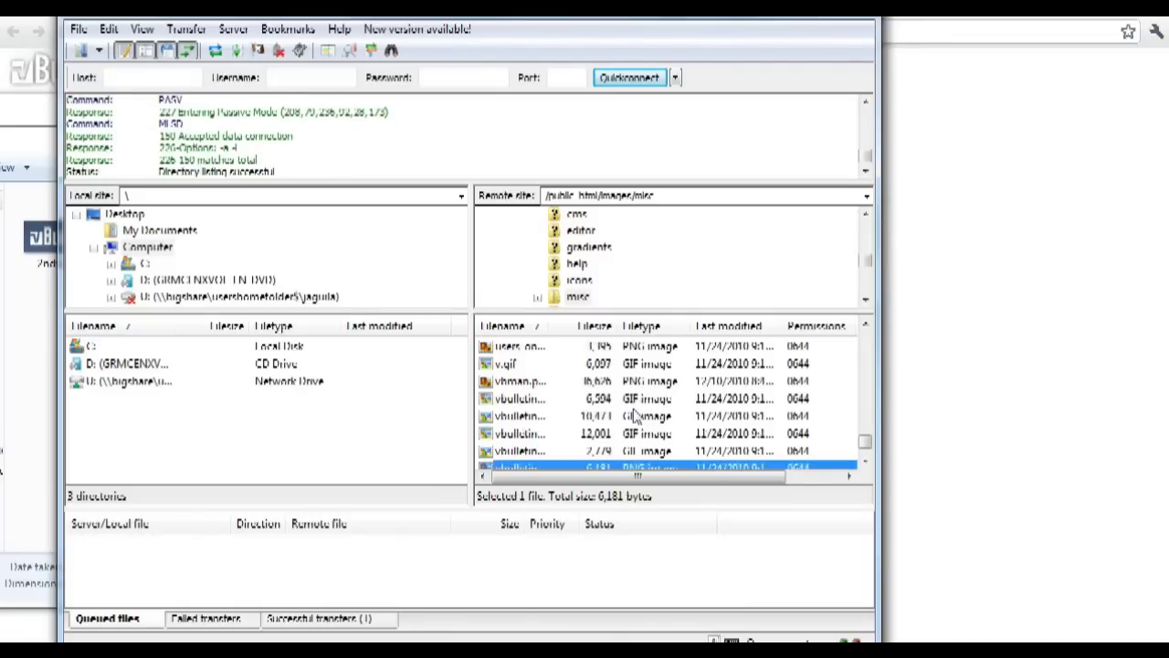
Step: Rename vbman.png to vbulletin4_logo.png on the server, overwriting the existing logo file
right_click(521, 382)
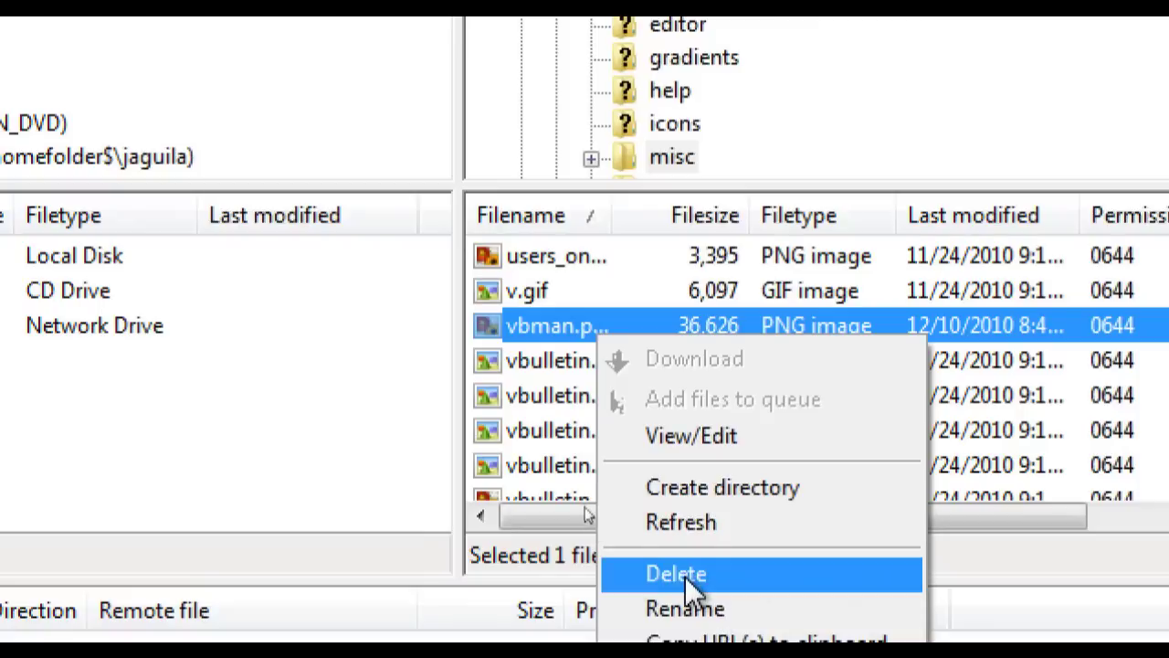
click(684, 608)
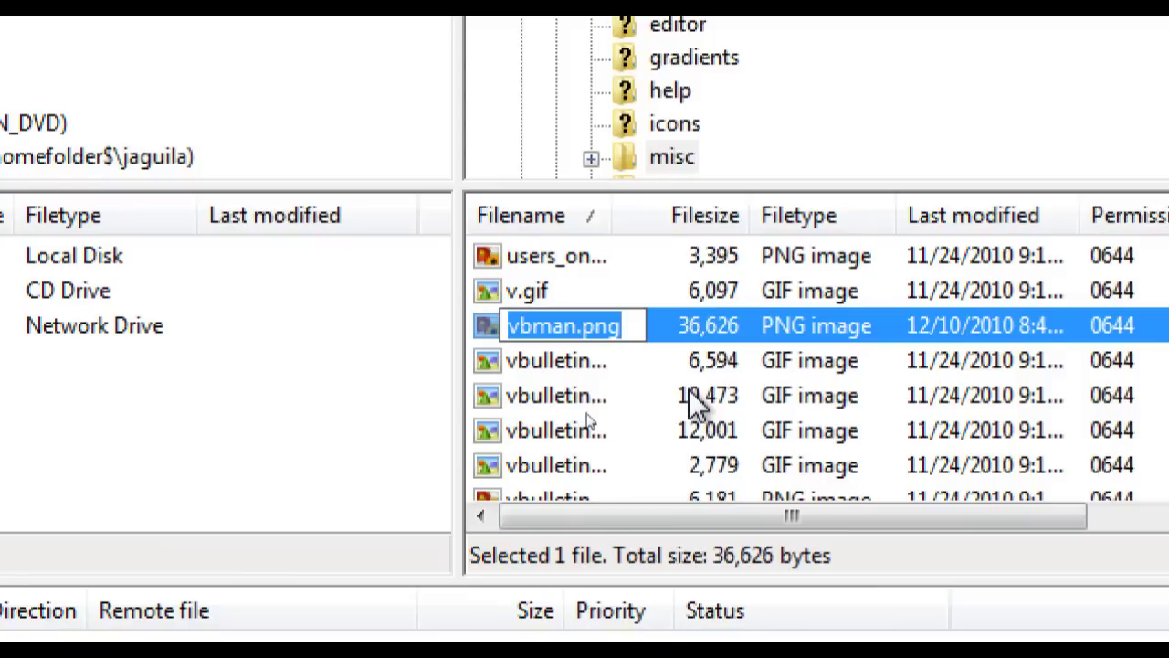
text(vbu)
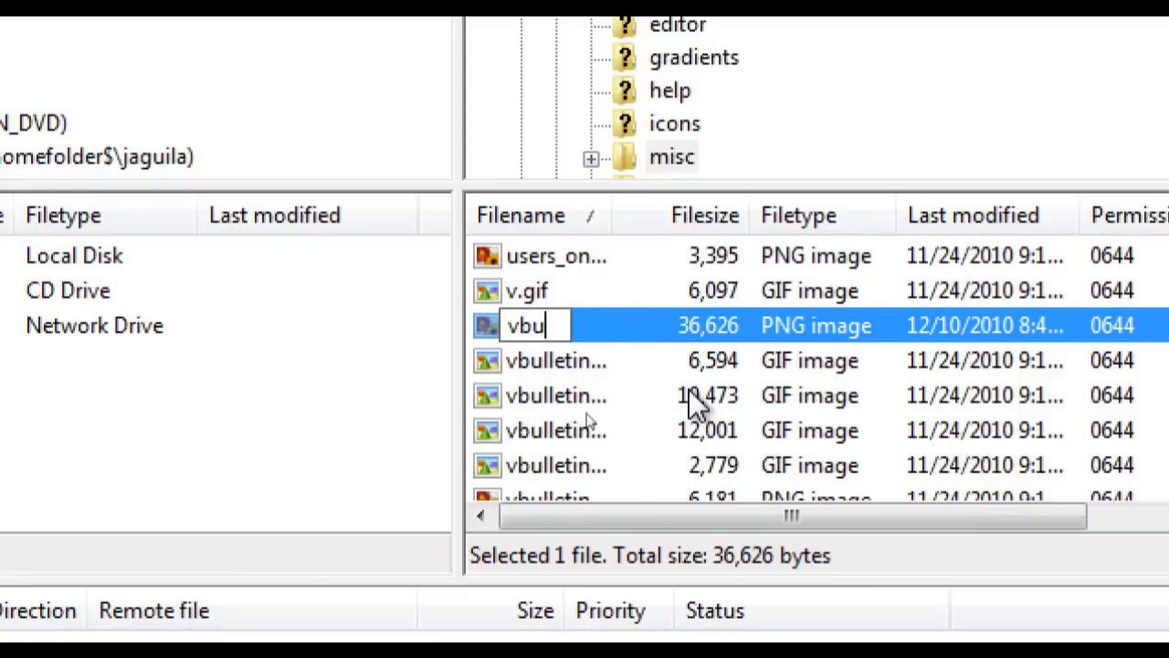
text(lletin4)
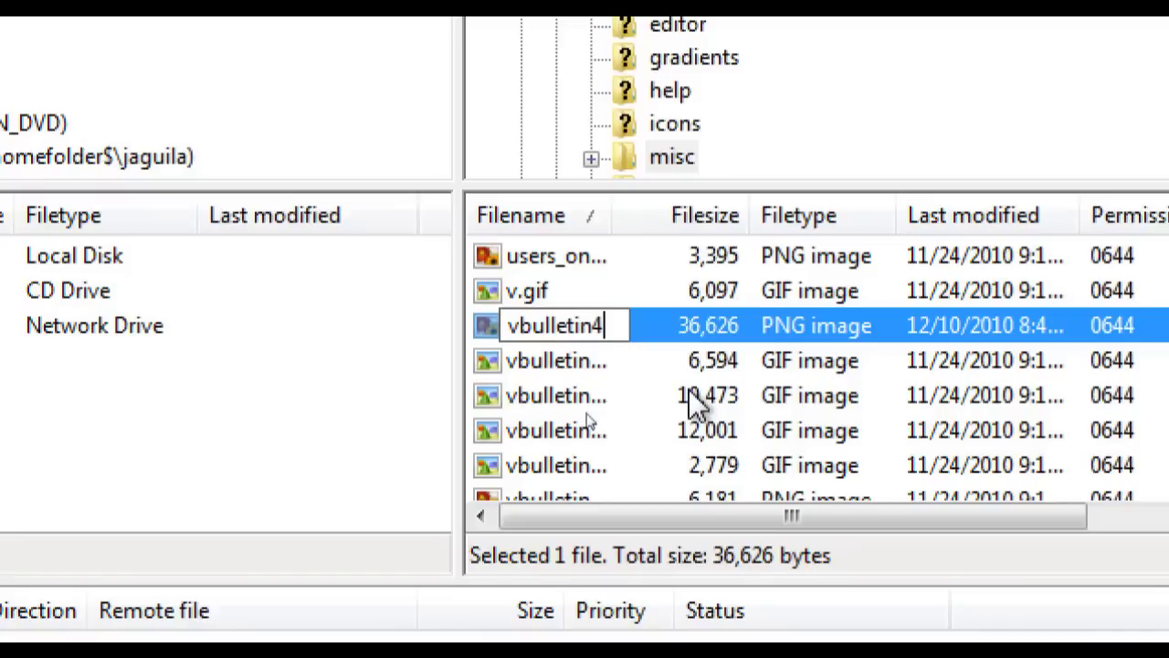
text(_logo.png)
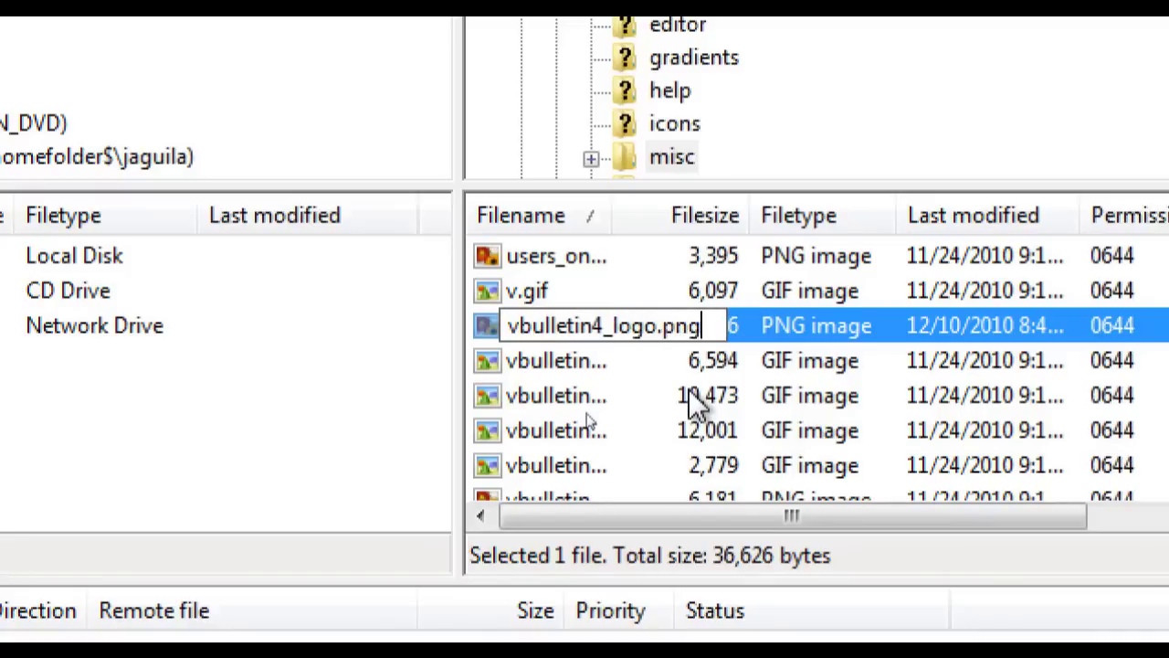
key(Return)
click(710, 366)
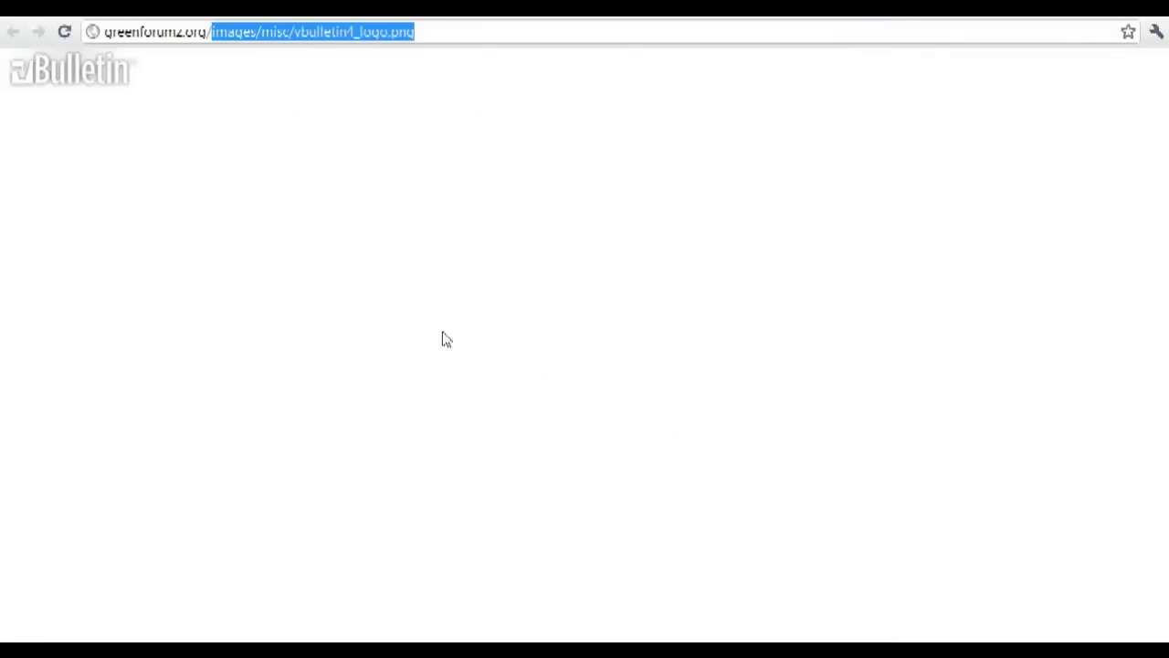
Step: Load the forum's content/ home page and refresh it to show the new logo
text(content/)
key(Return)
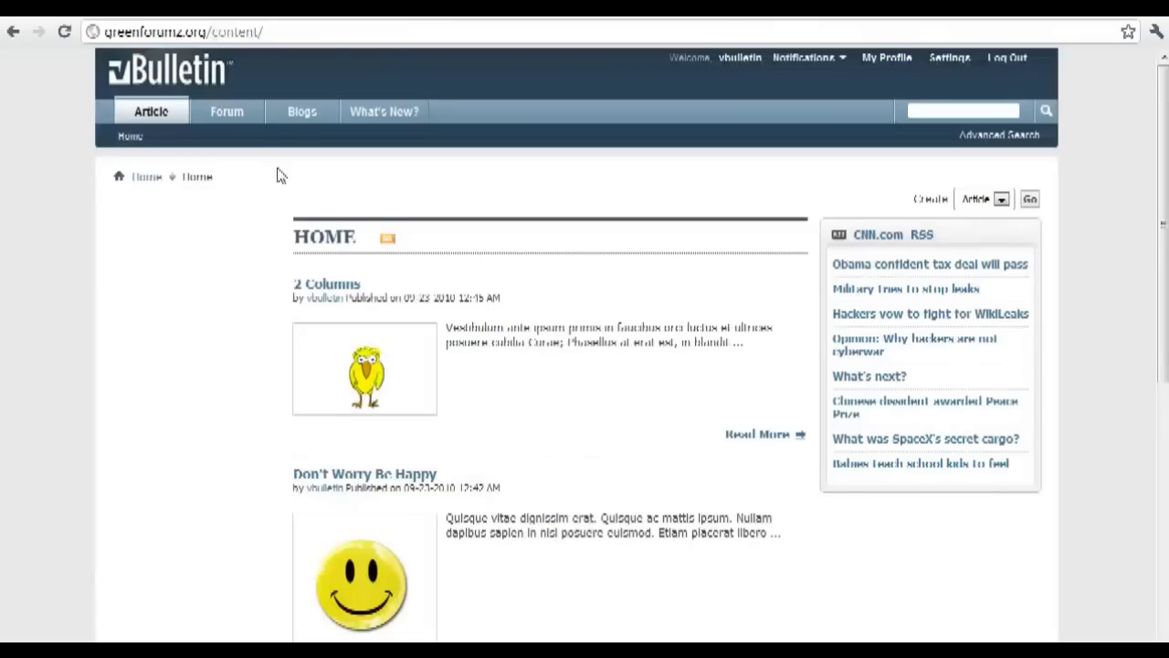
click(64, 31)
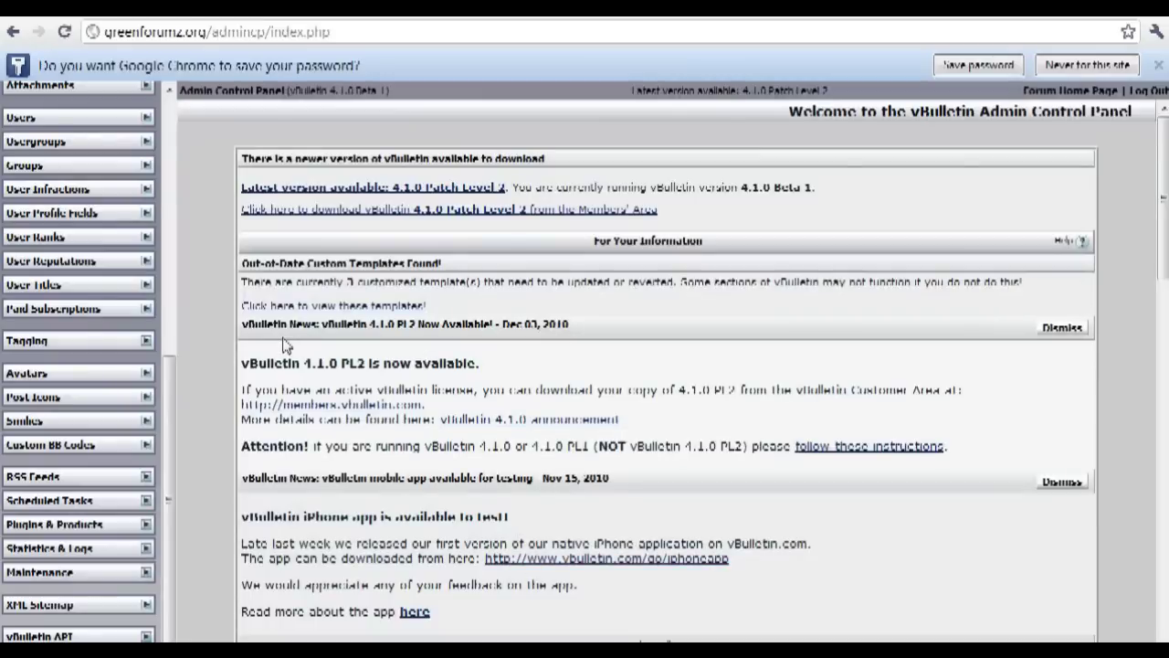
Step: Open the Style Manager under Styles & Templates and choose Edit Templates for the Default Style
drag(168, 377, 168, 119)
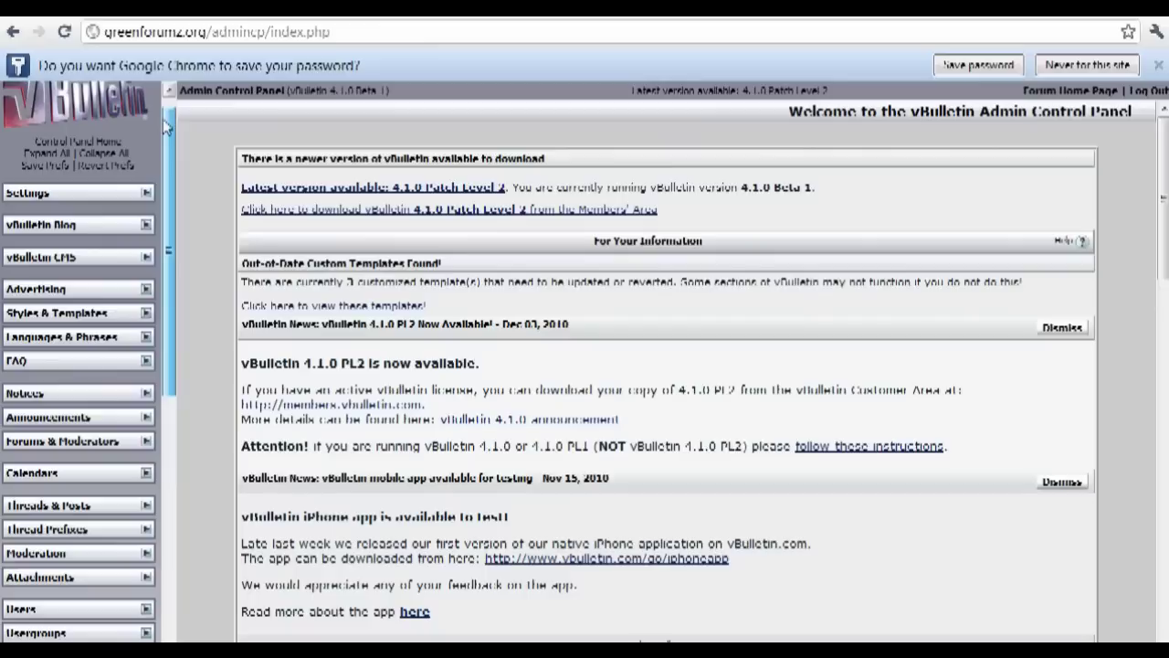
click(145, 315)
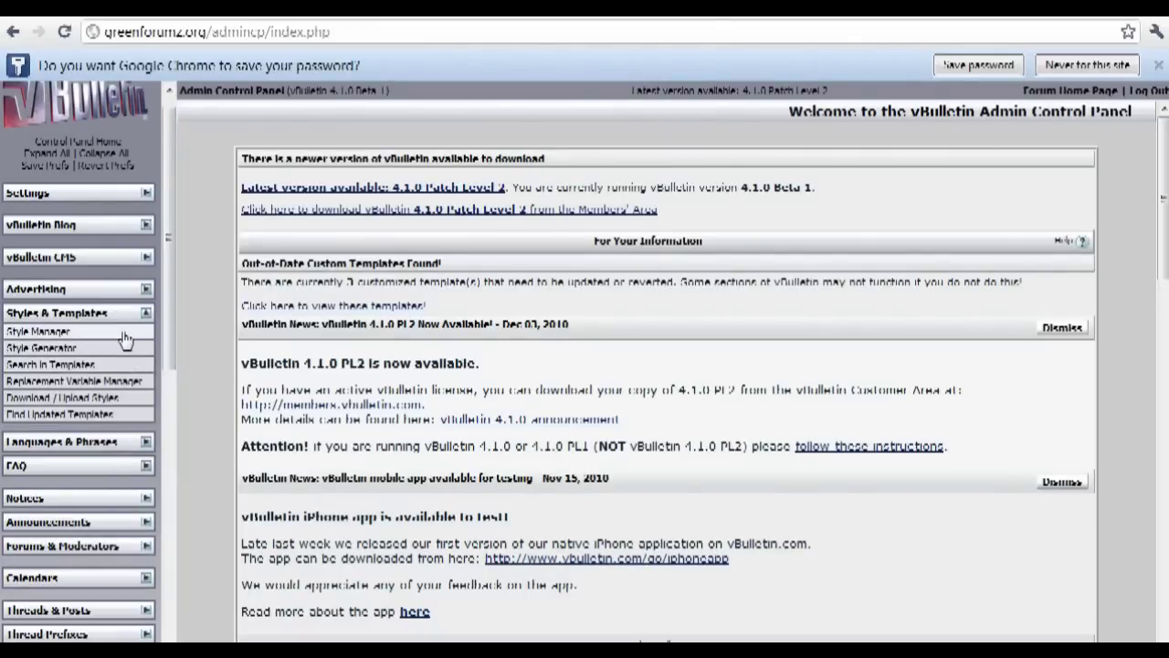
click(55, 331)
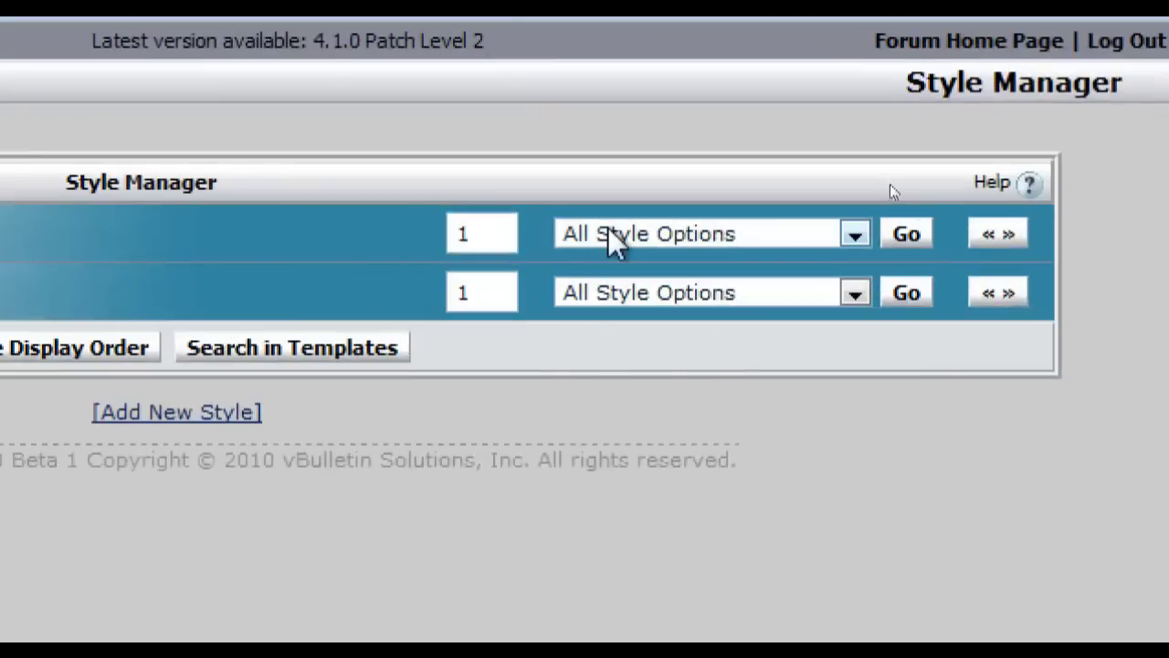
click(610, 236)
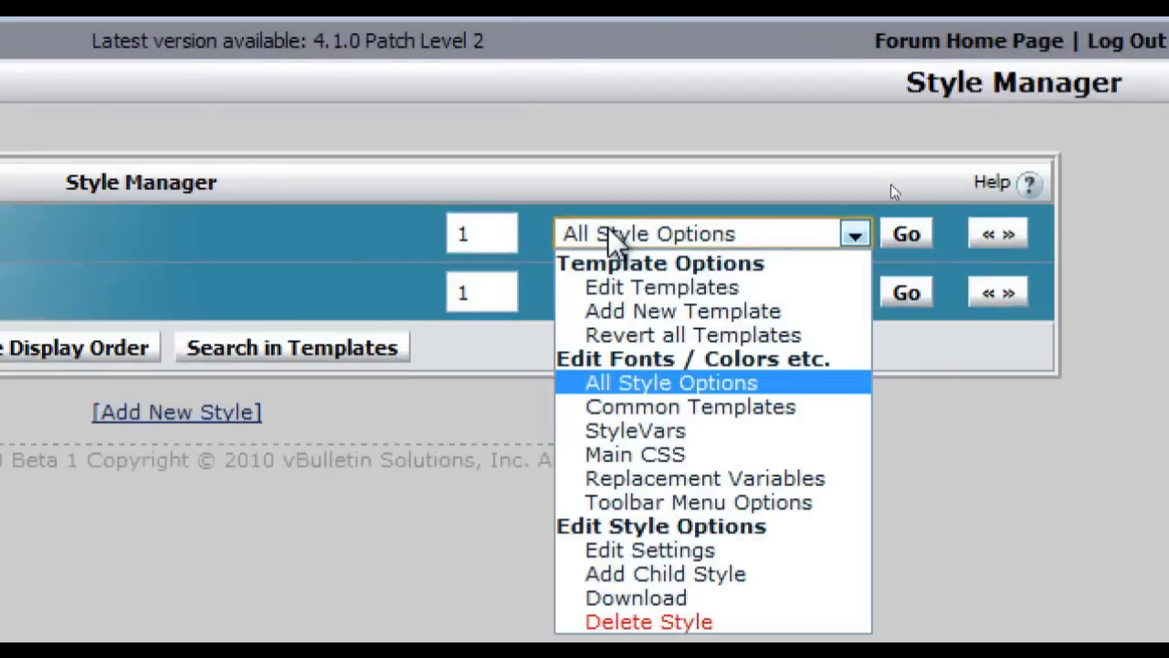
click(634, 291)
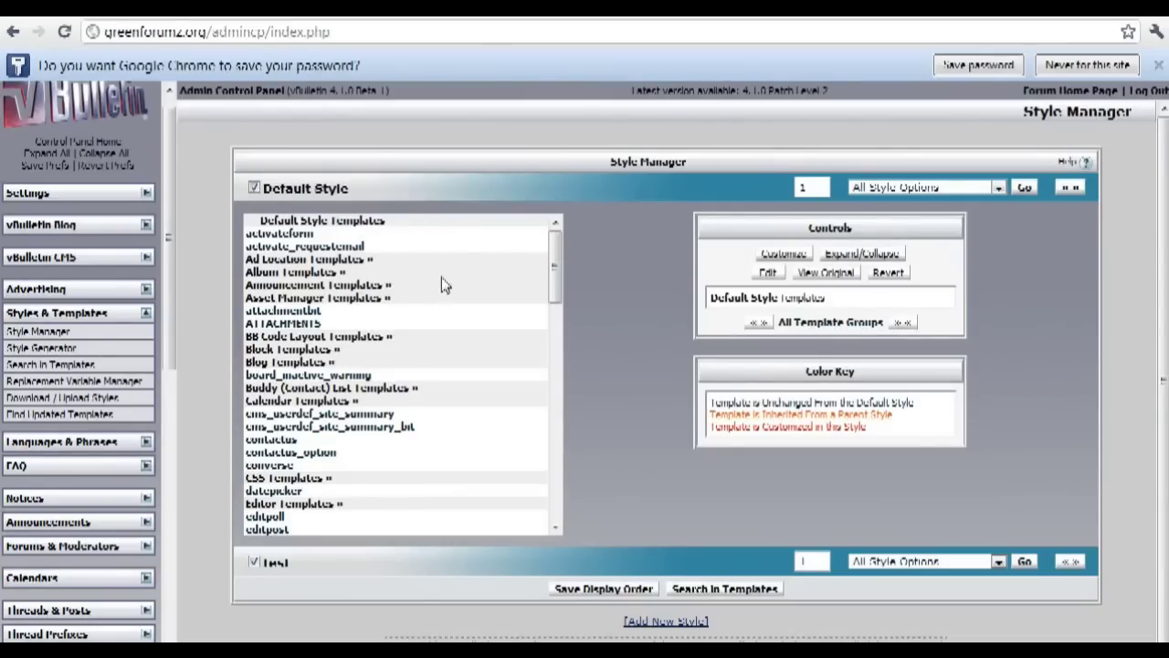
Step: Open the header template and select the logo's source value, {vb:stylevar titleimage}
click(546, 273)
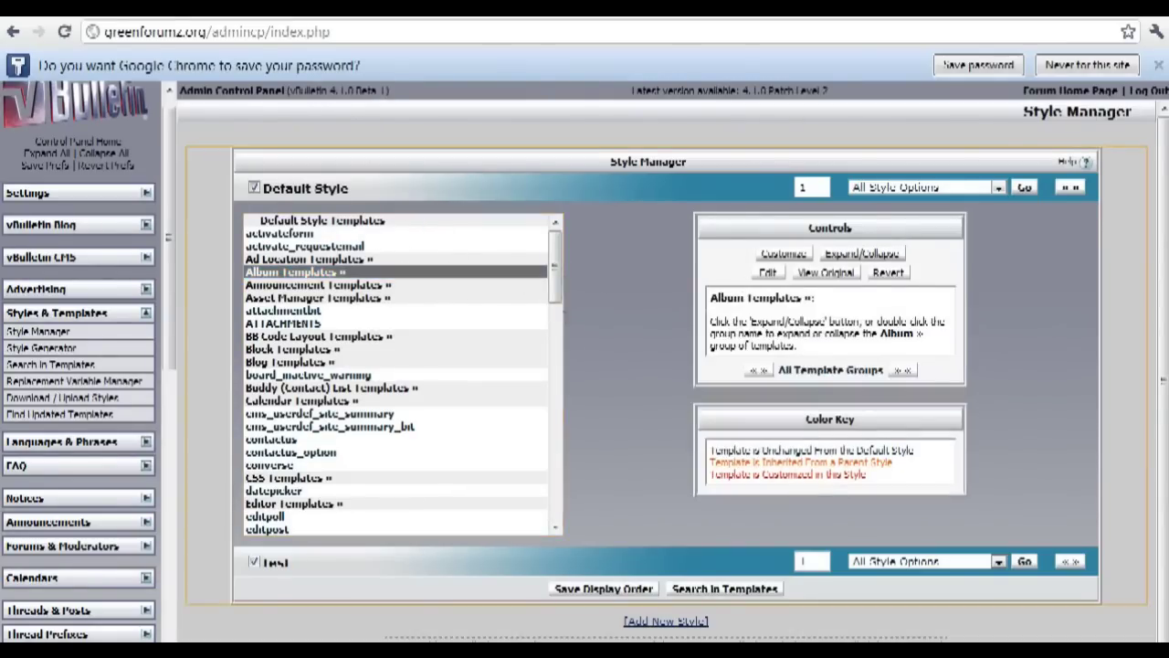
scroll(559, 301, down, 6)
click(297, 492)
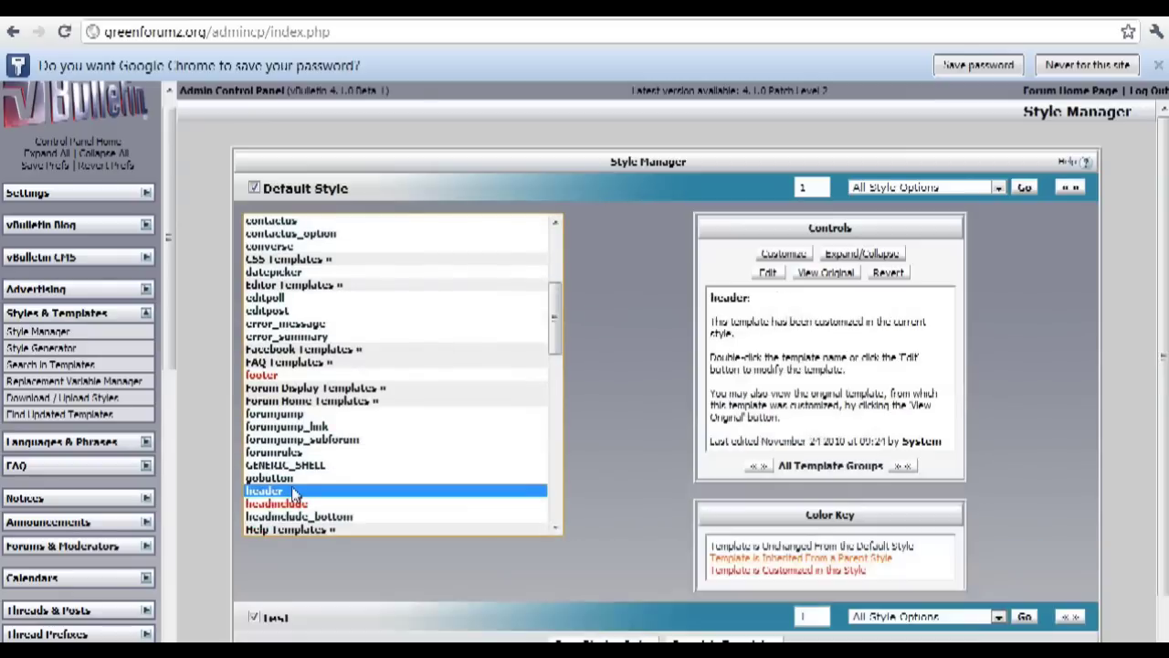
scroll(295, 494, down, 1)
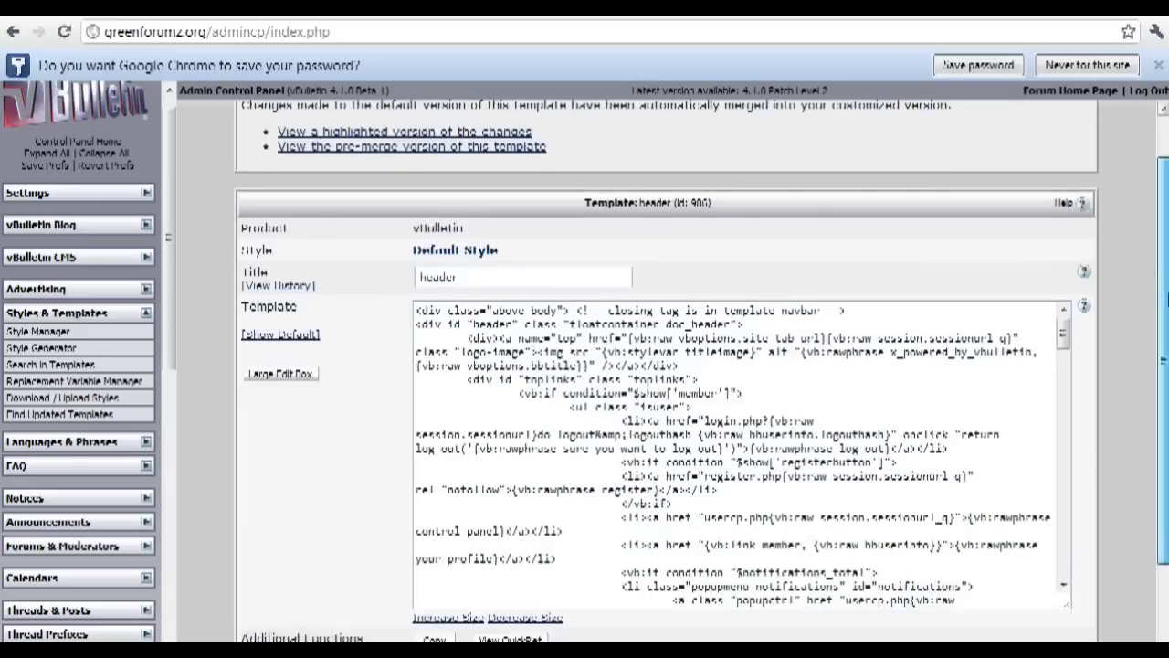
scroll(950, 336, down, 1)
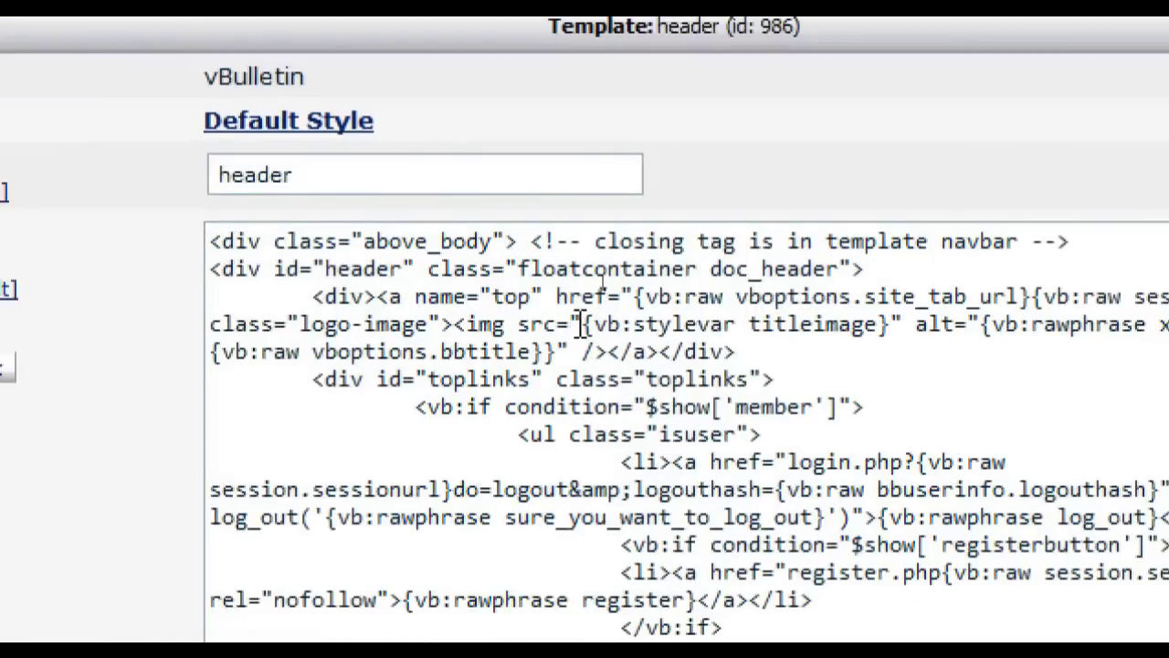
drag(582, 324, 894, 336)
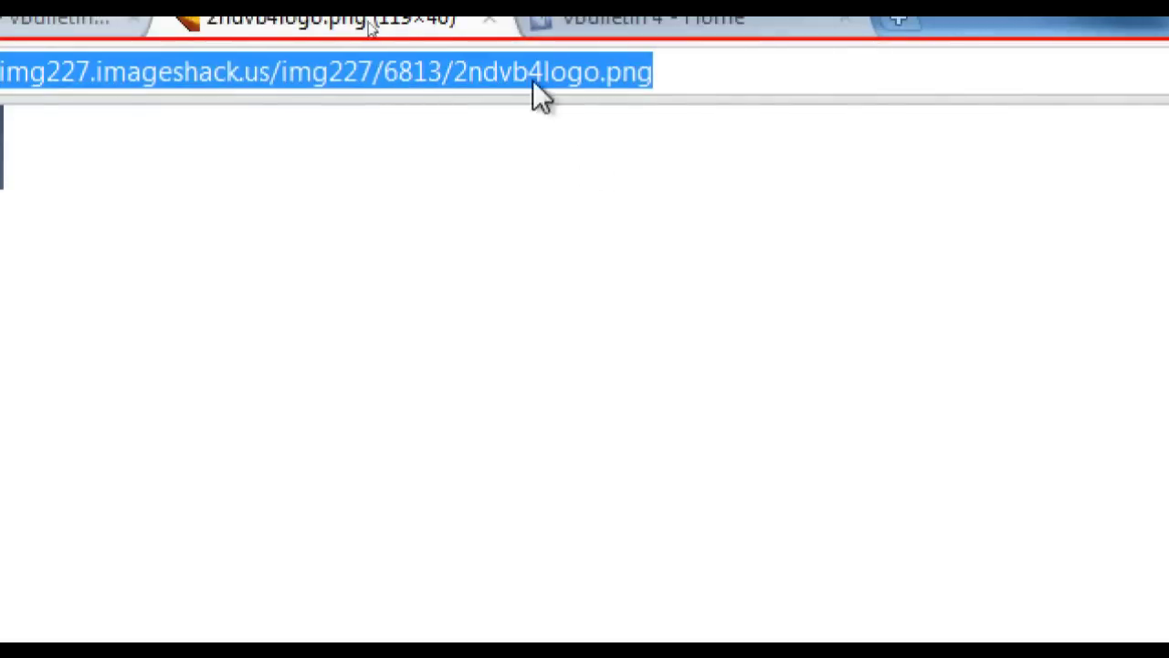
Step: Replace the logo source with the hosted 2ndvb4logo.png URL, save the template, and reload the forum
right_click(536, 64)
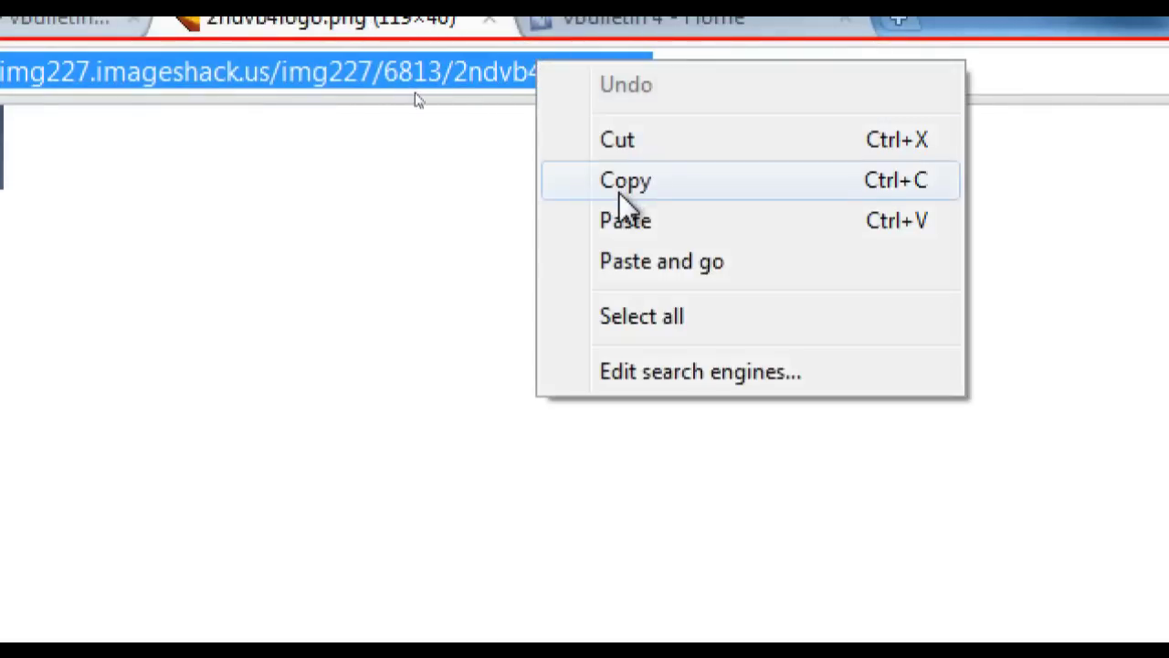
click(619, 183)
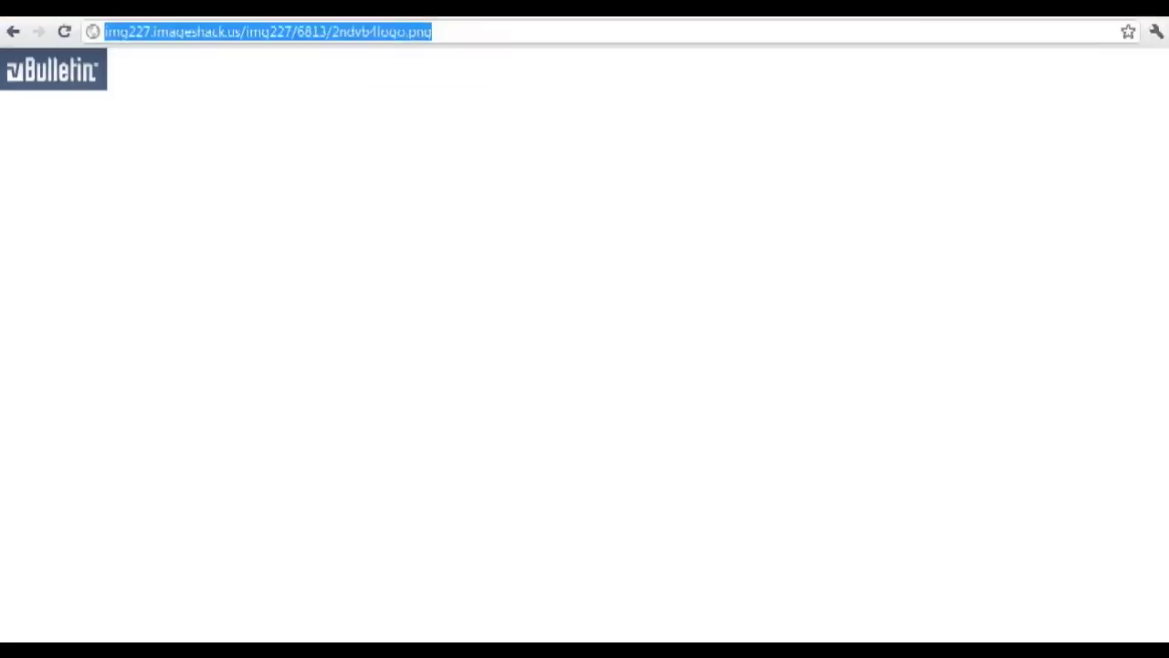
key(ctrl+Tab)
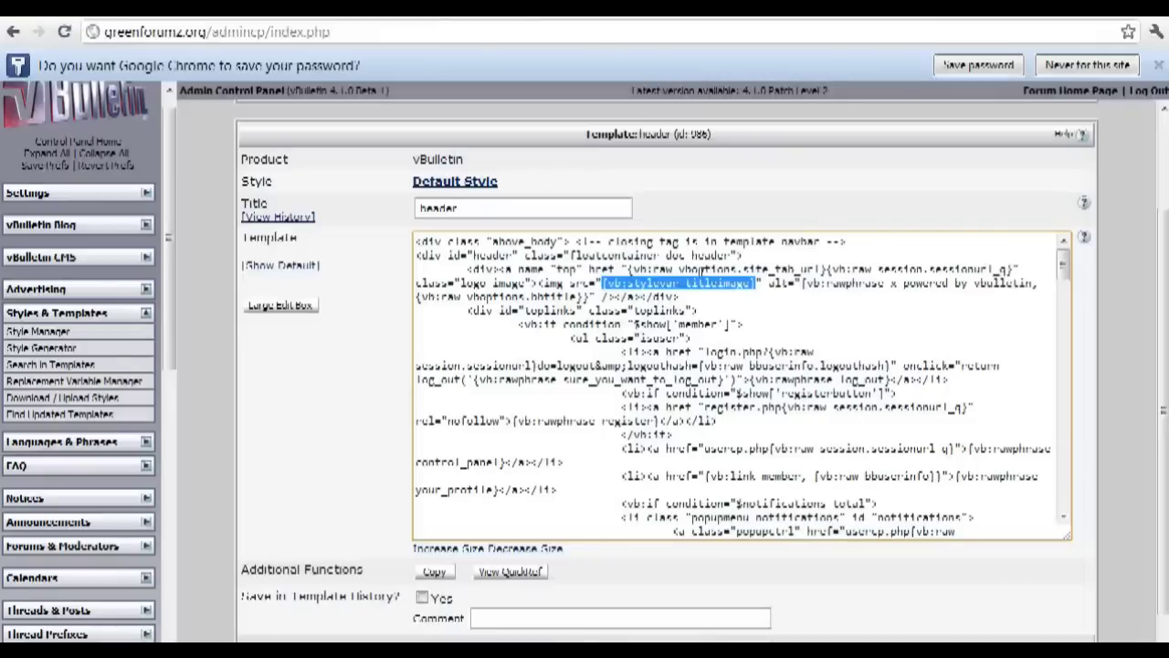
key(ctrl+v)
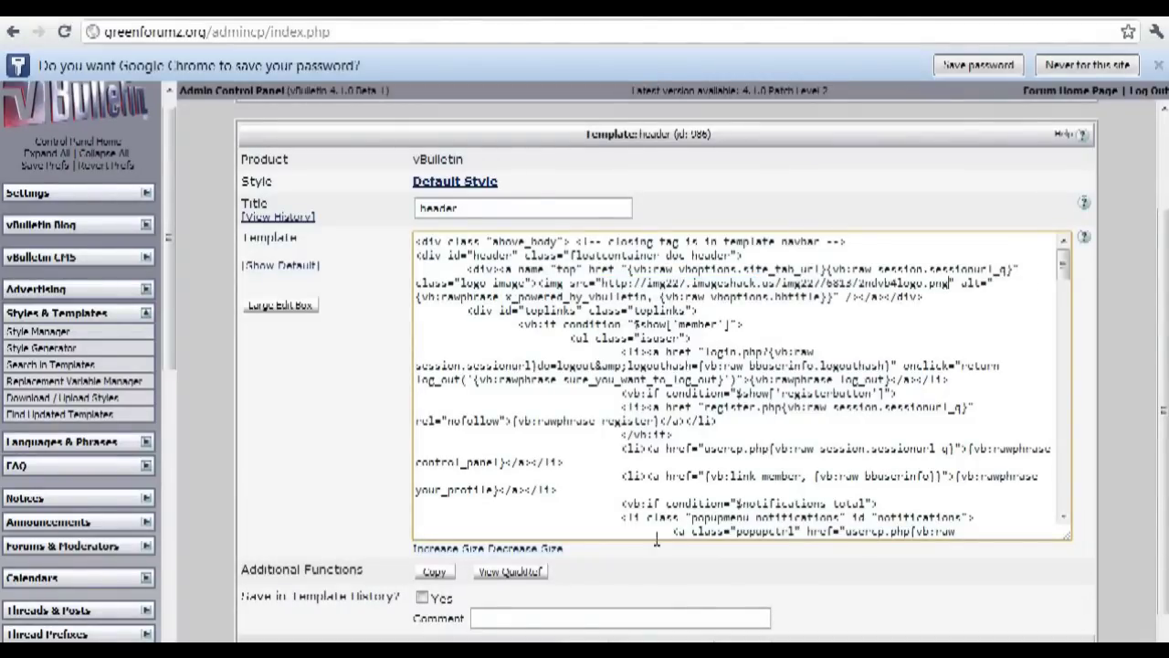
scroll(684, 553, down, 1)
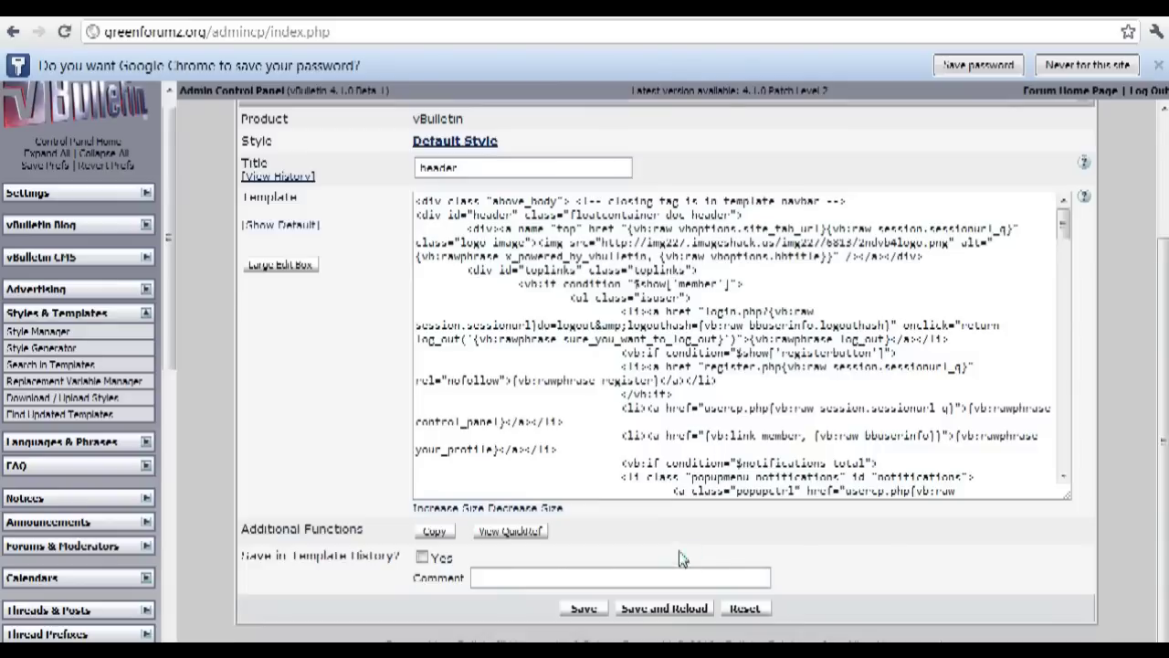
click(584, 608)
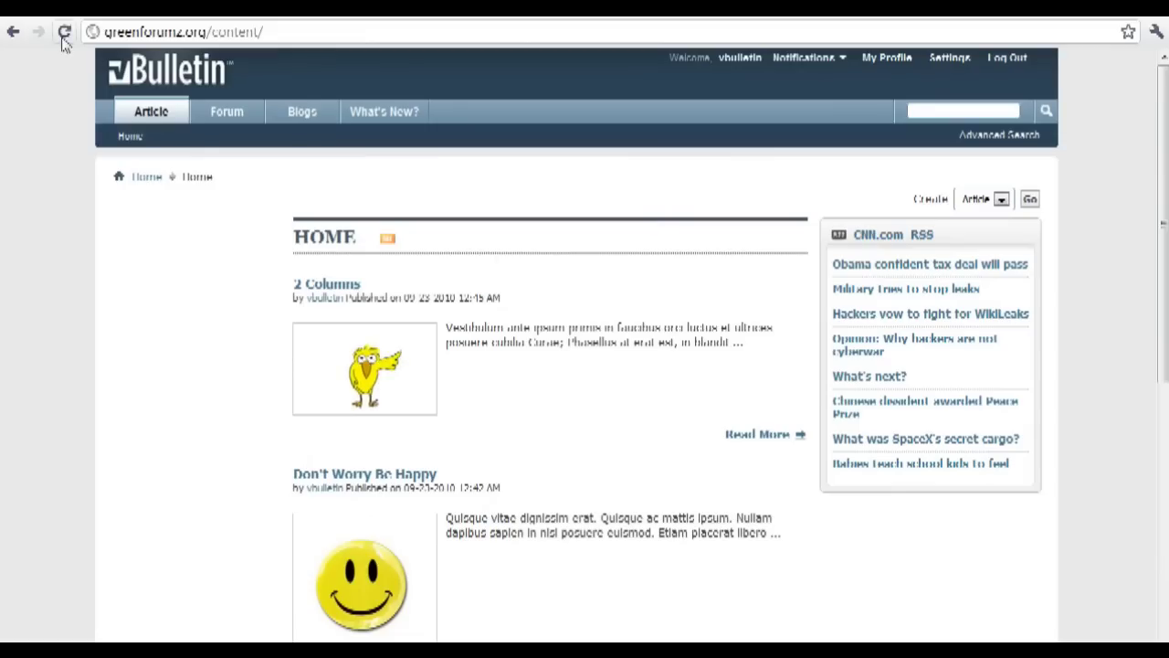
click(64, 33)
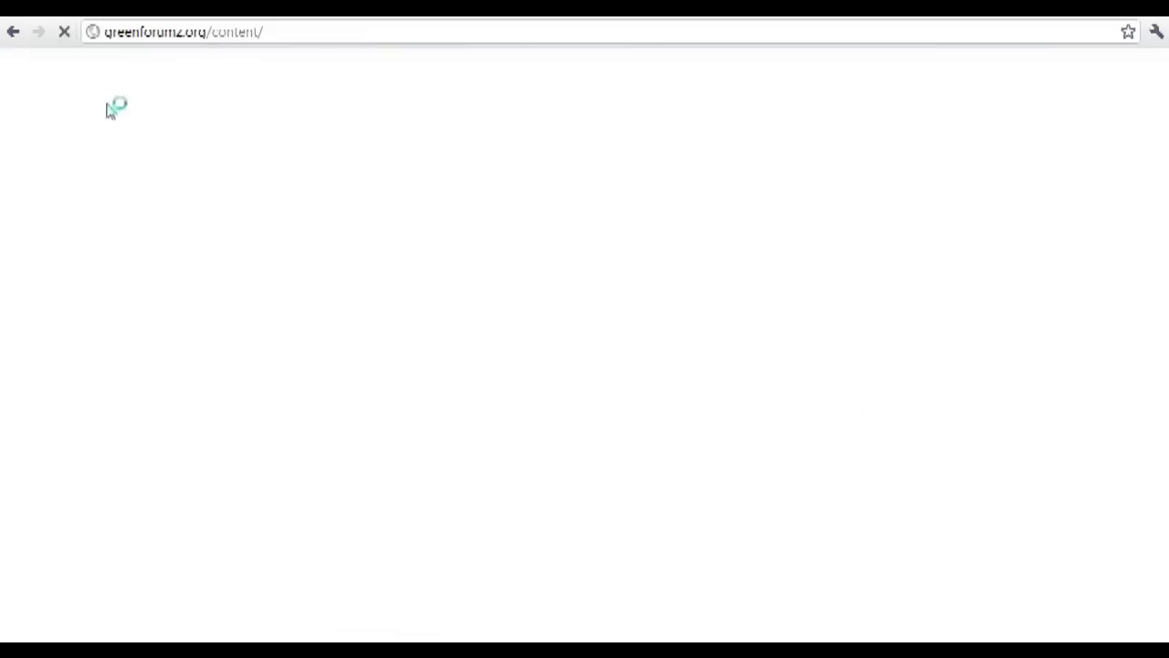